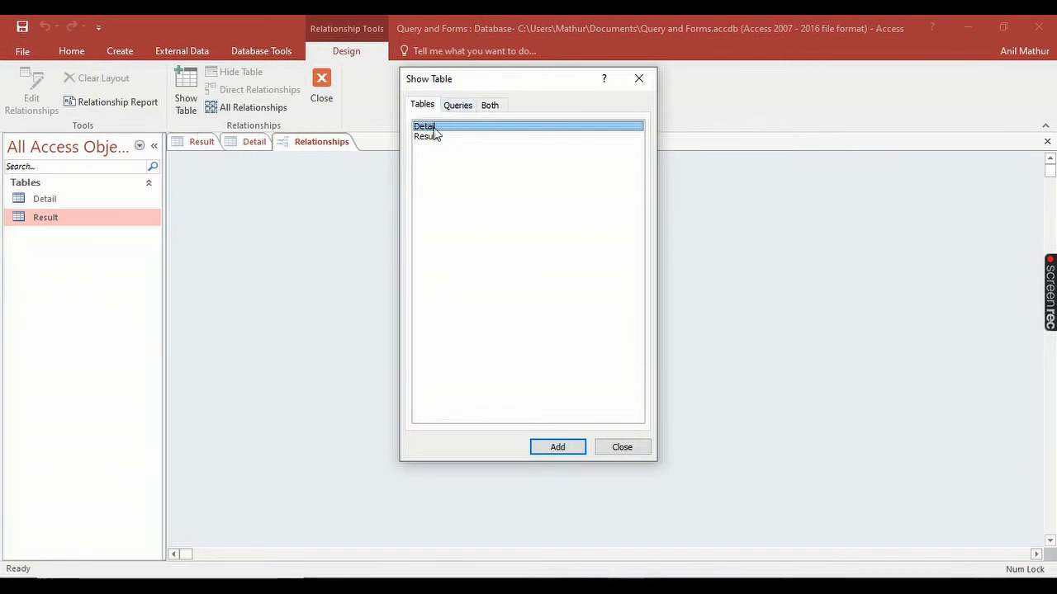
# Step: Add the Detail and Result tables to the relationships layout and close the table list
pyautogui.click(566, 447)
pyautogui.click(429, 139)
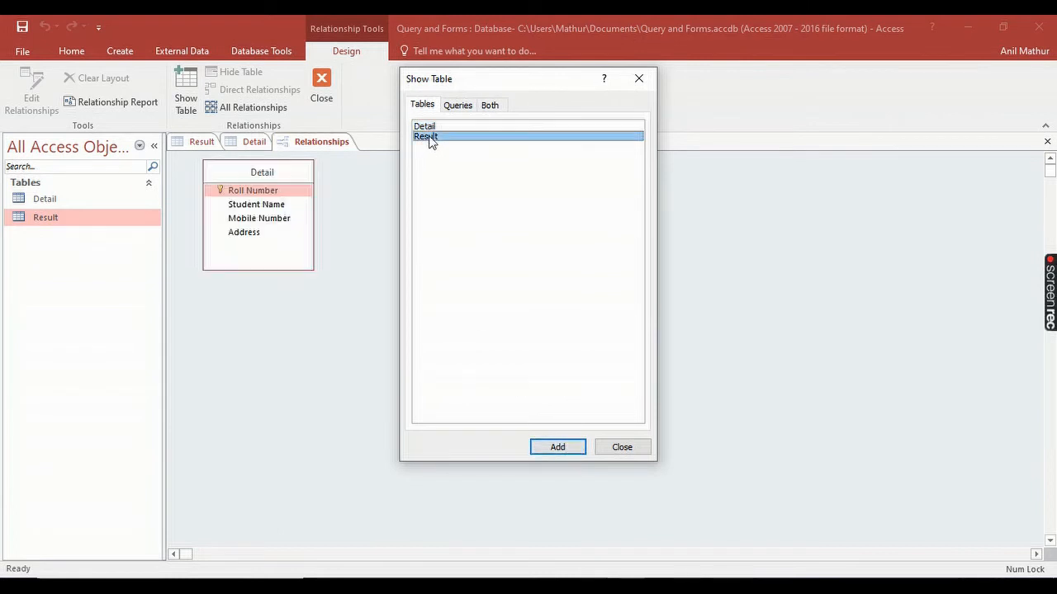
pyautogui.click(557, 447)
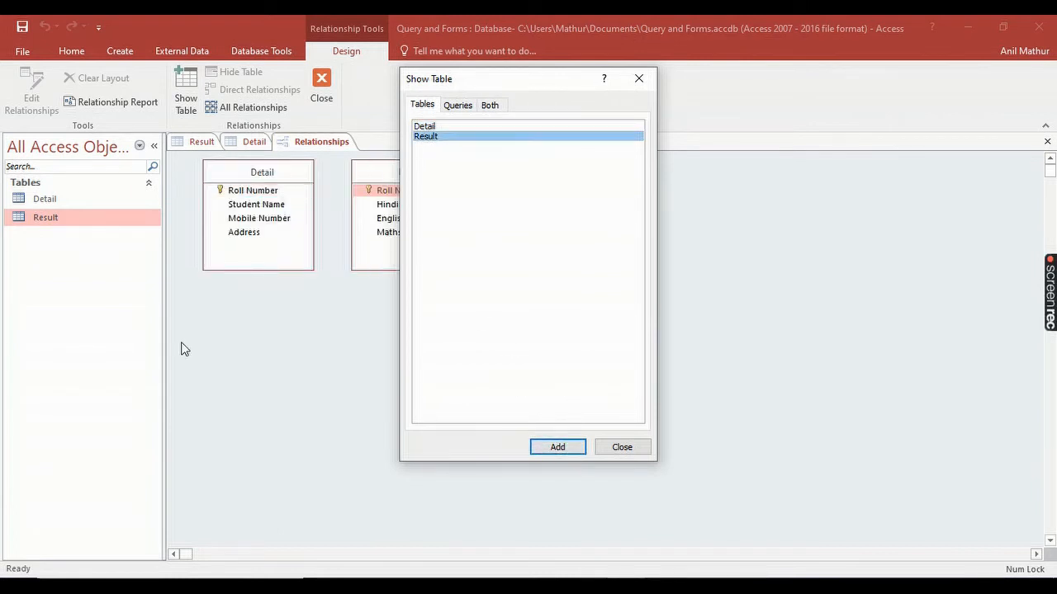
pyautogui.moveTo(468, 83); pyautogui.dragTo(596, 94)
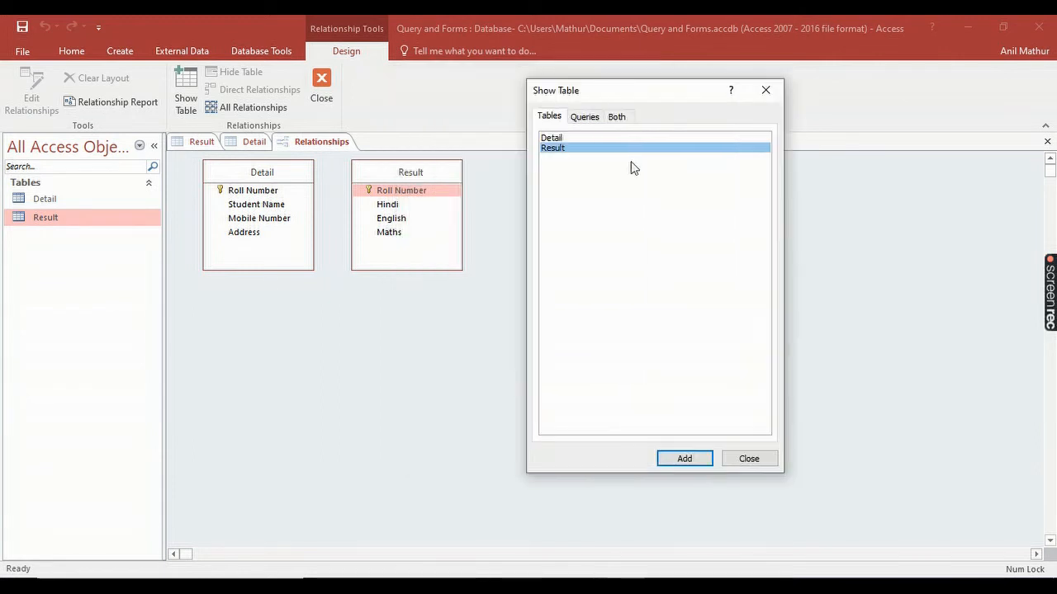
pyautogui.click(749, 459)
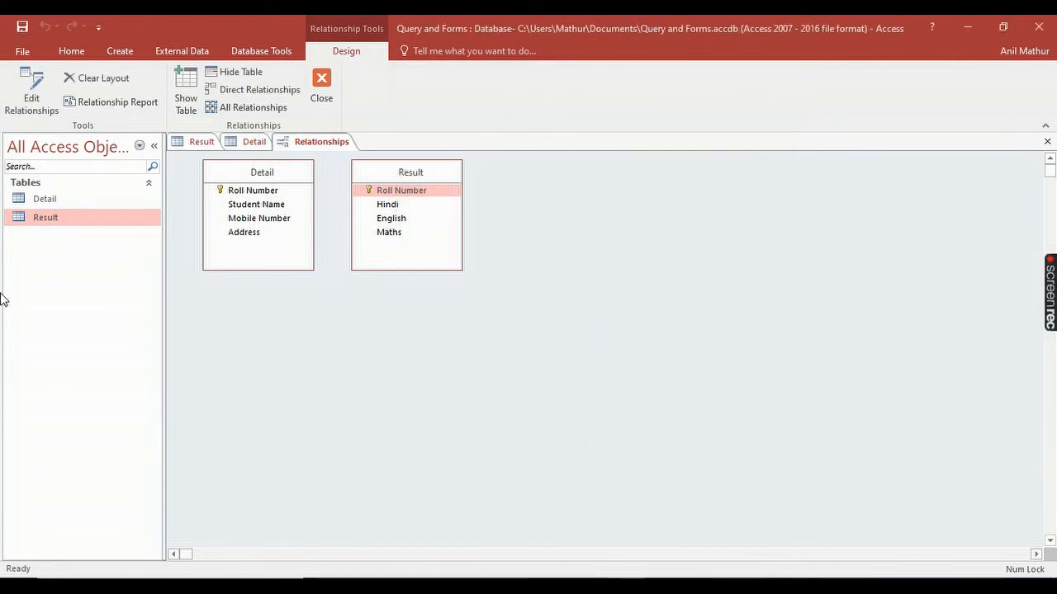
# Step: Create a relationship from Detail's Roll Number to Result's Roll Number, and close the relationships layout
pyautogui.moveTo(262, 191); pyautogui.dragTo(418, 197)
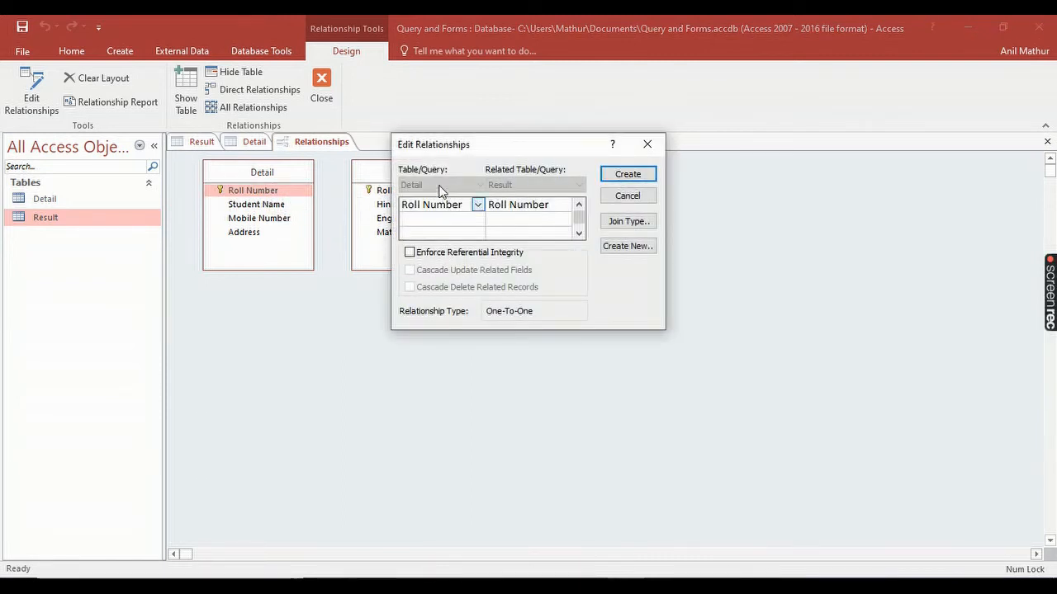
pyautogui.click(638, 180)
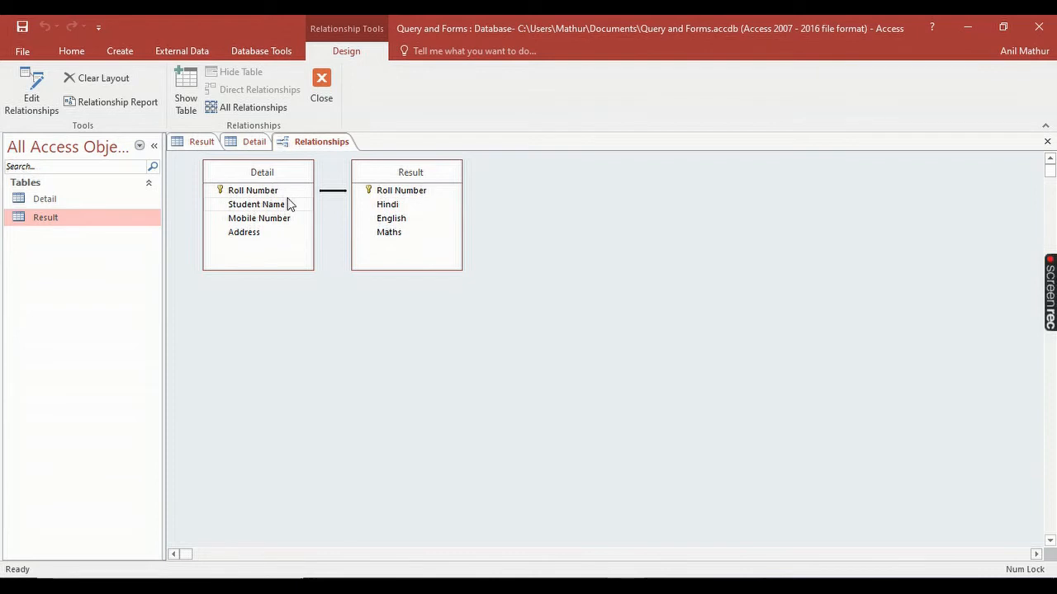
pyautogui.hotkey('ctrl', 'w')
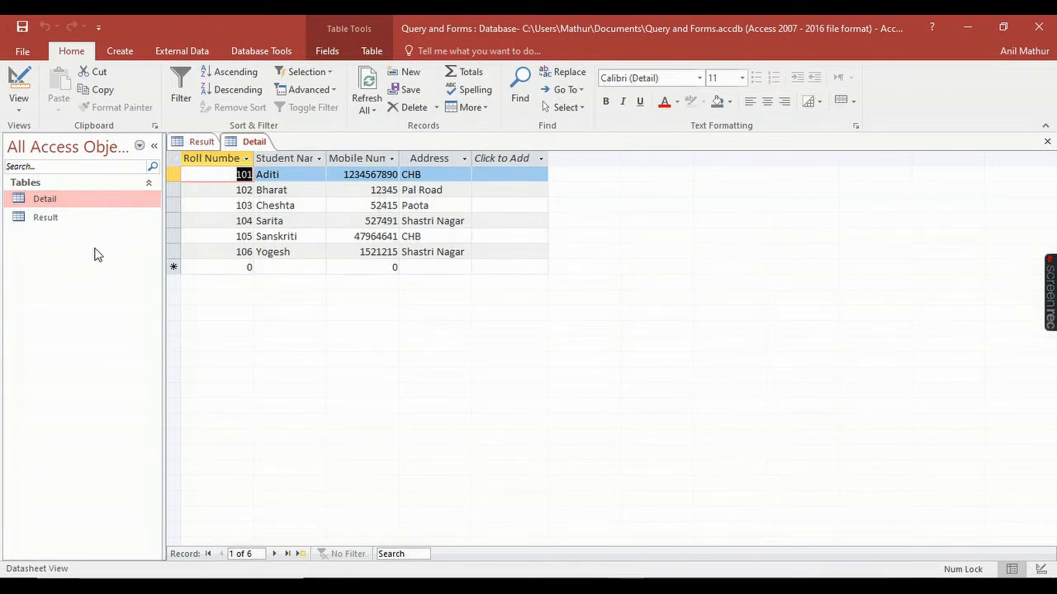
pyautogui.click(201, 142)
pyautogui.click(245, 142)
pyautogui.click(202, 142)
pyautogui.click(248, 142)
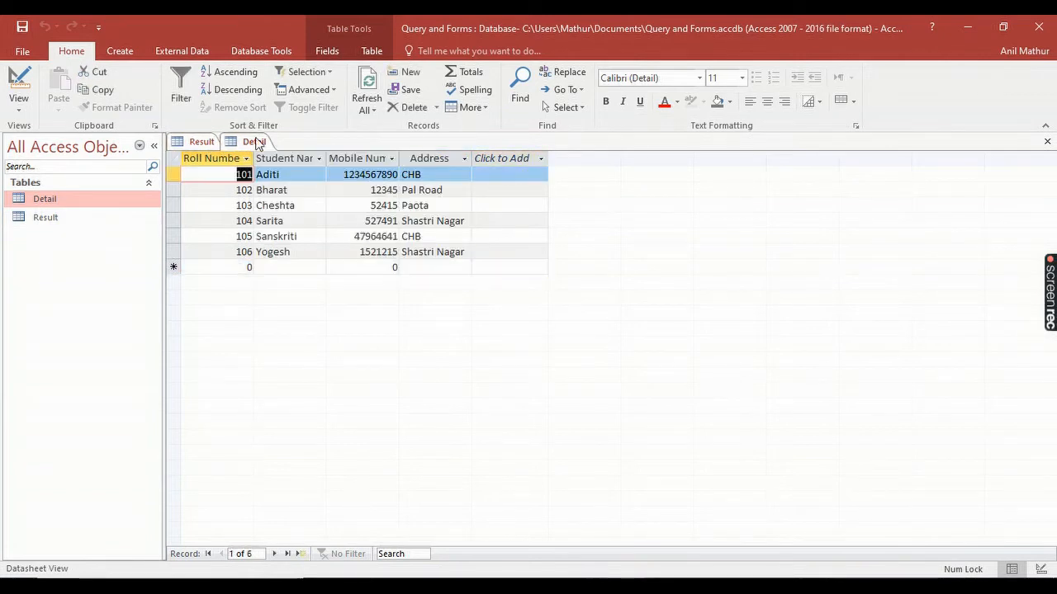
# Step: Reopen the relationships layout and add the Detail and Result tables to it
pyautogui.click(261, 52)
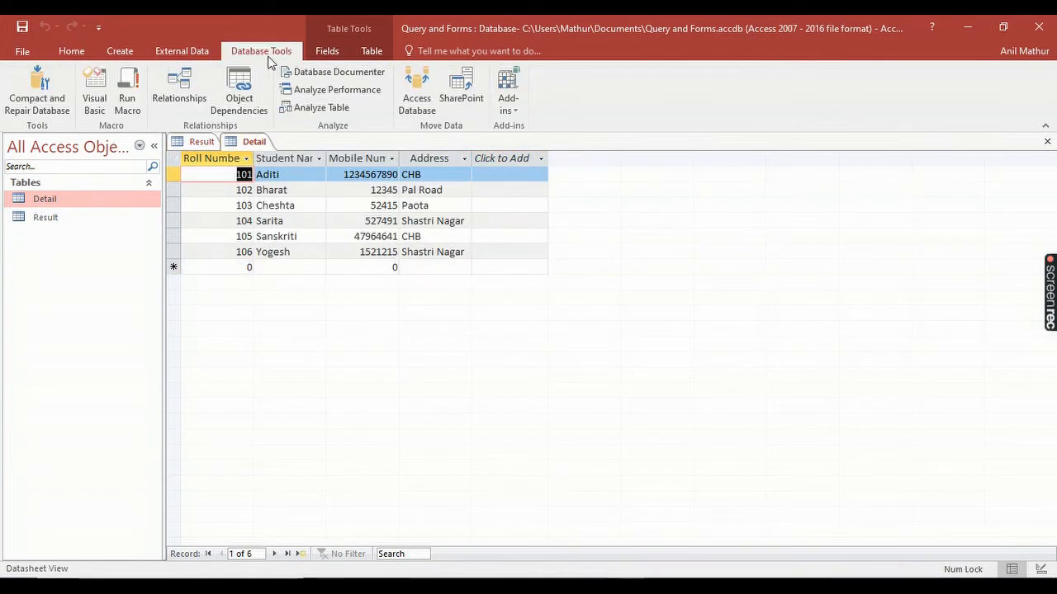
pyautogui.click(179, 87)
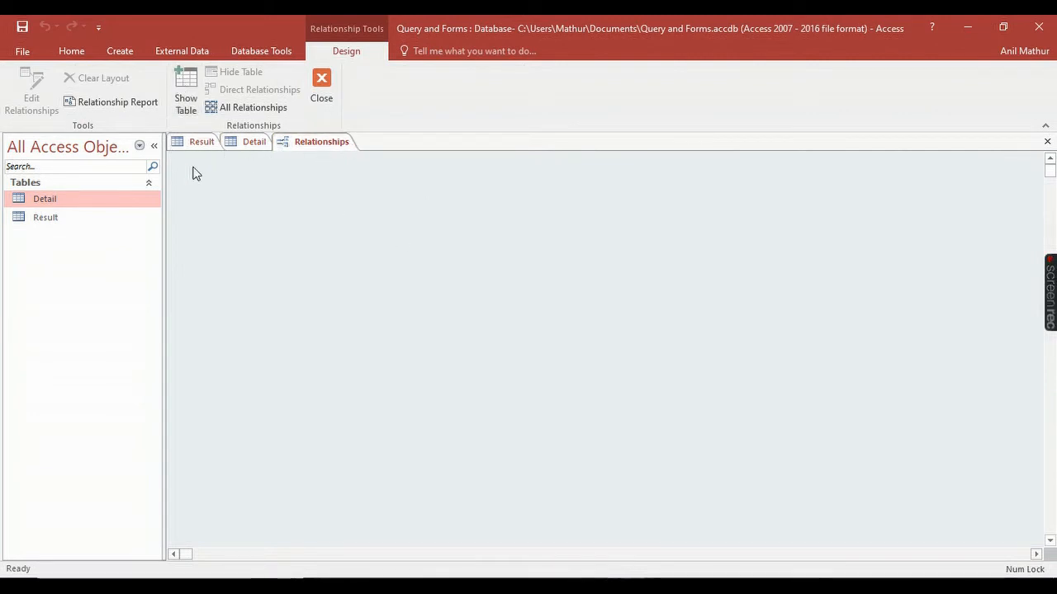
pyautogui.click(190, 91)
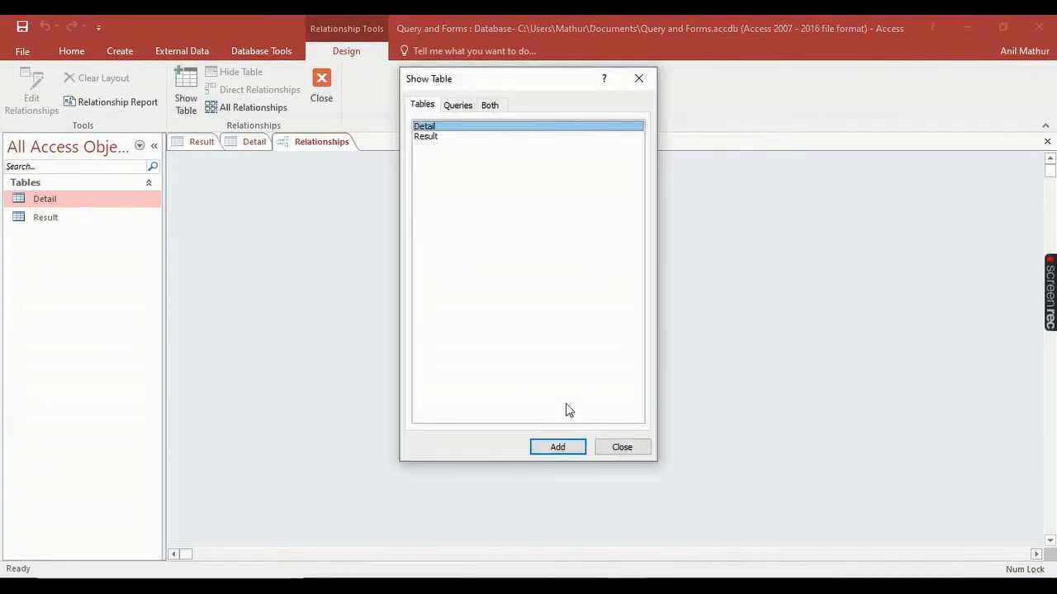
pyautogui.click(538, 446)
pyautogui.click(432, 137)
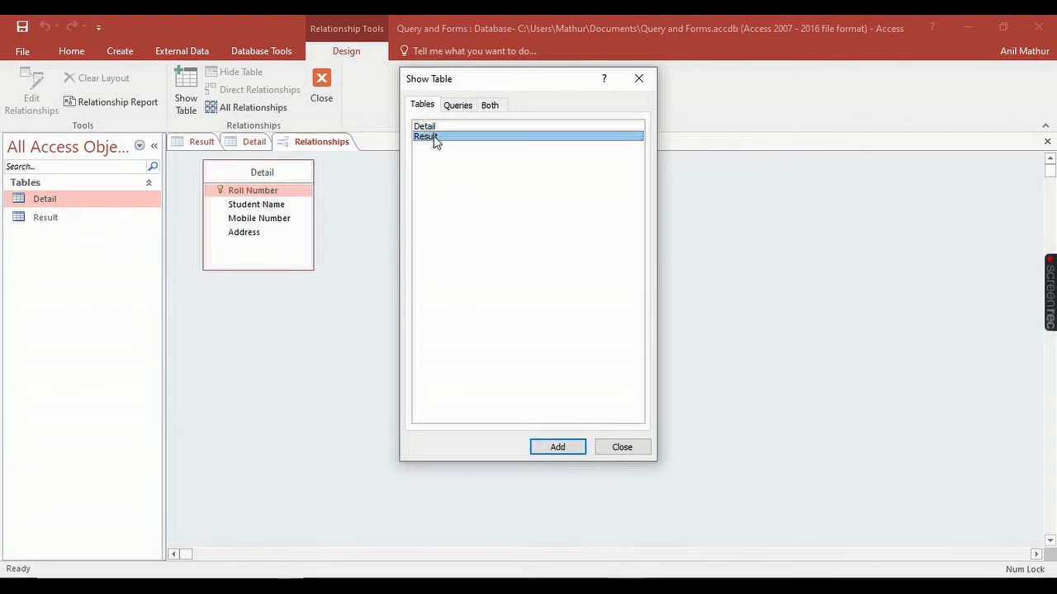
pyautogui.click(557, 447)
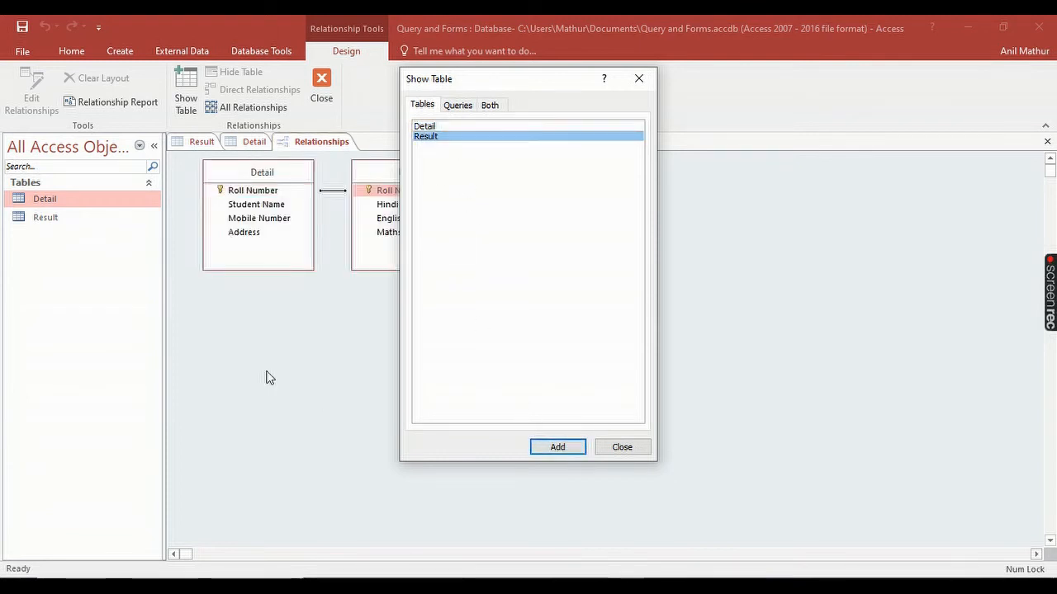
pyautogui.click(640, 78)
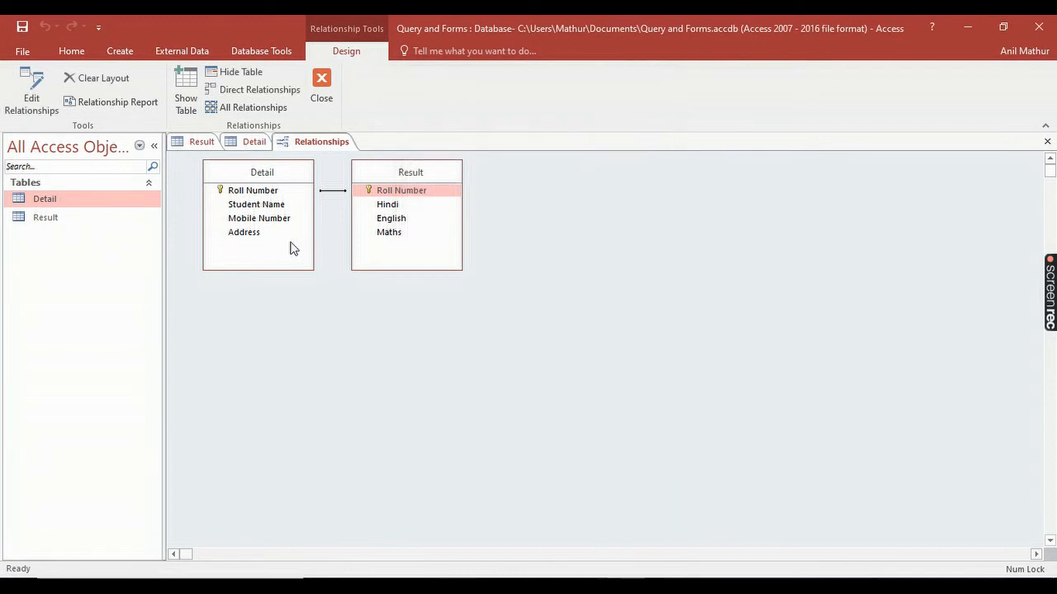
# Step: Edit the existing Roll Number relationship between Detail and Result, accept its settings, and close the layout with changes saved
pyautogui.moveTo(241, 193); pyautogui.dragTo(387, 204)
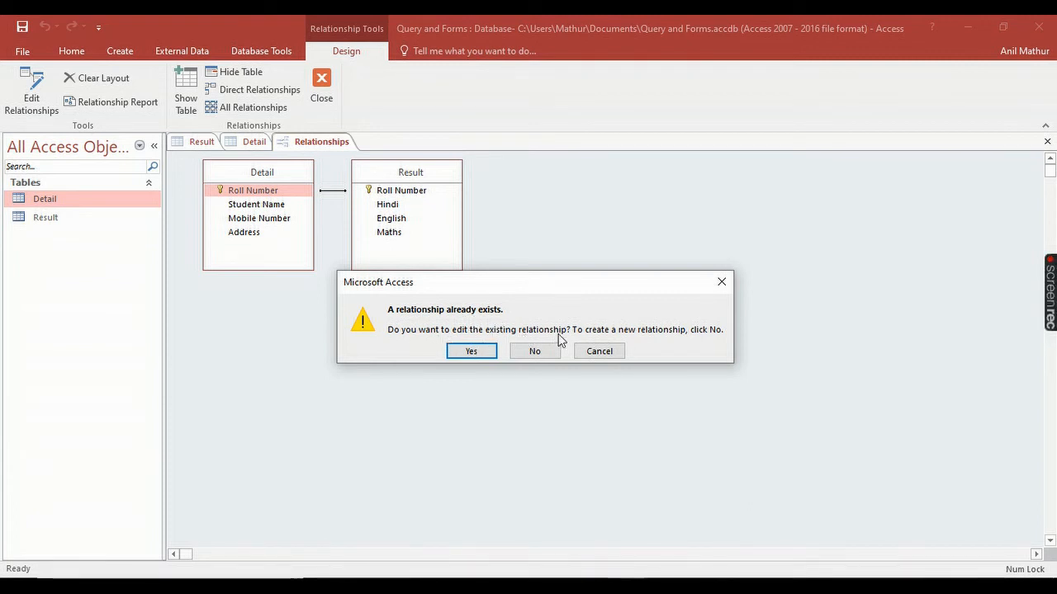
pyautogui.click(471, 351)
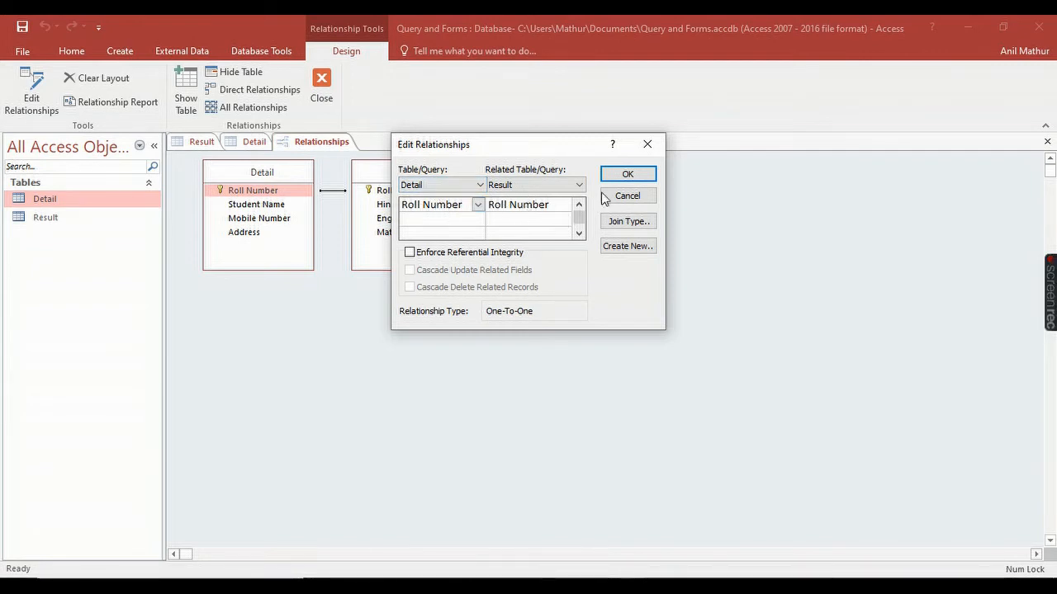
pyautogui.click(628, 173)
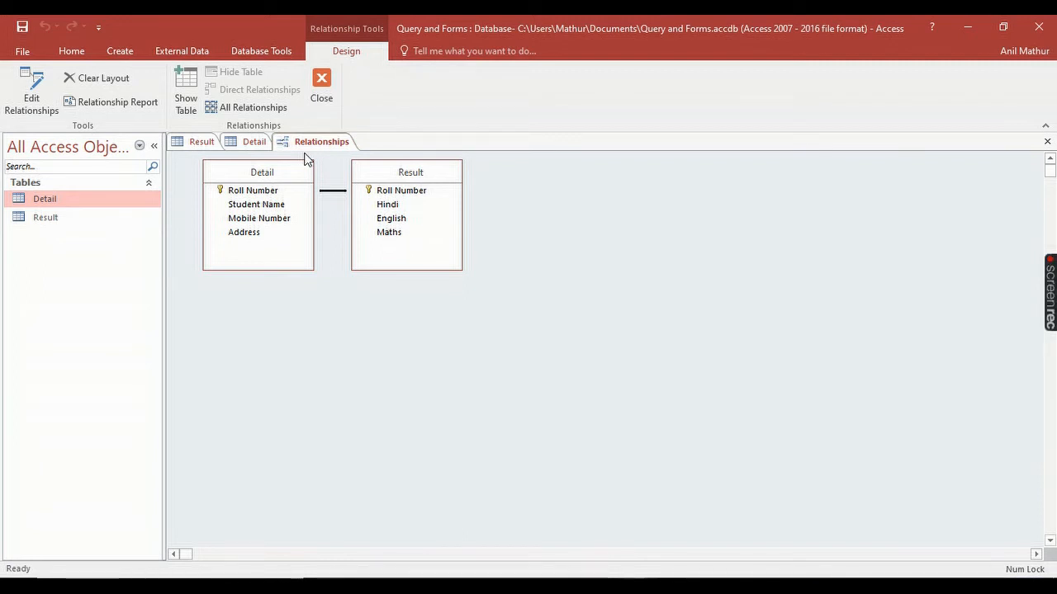
pyautogui.click(322, 94)
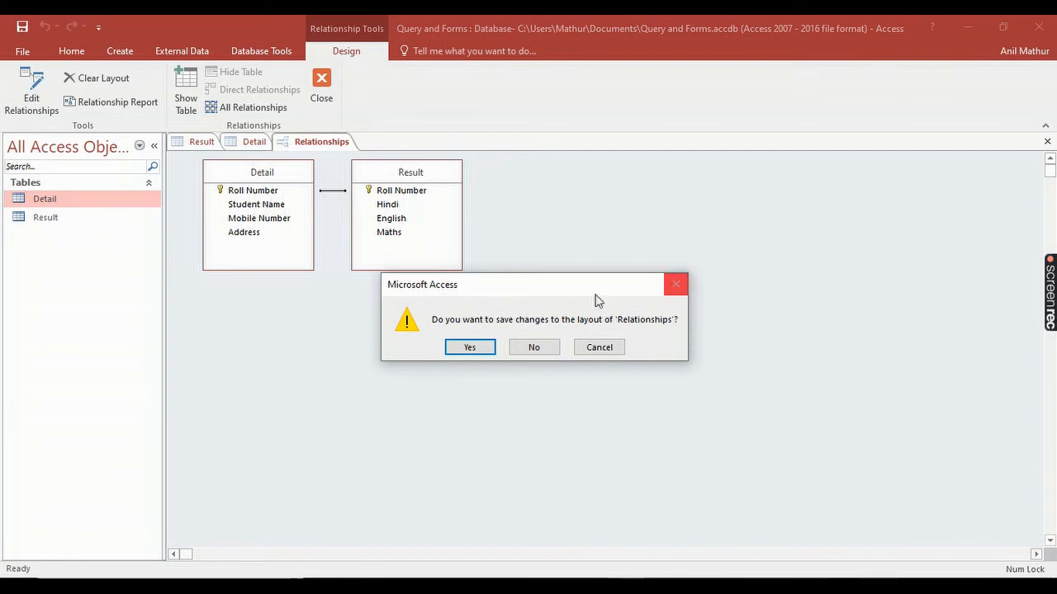
pyautogui.click(470, 347)
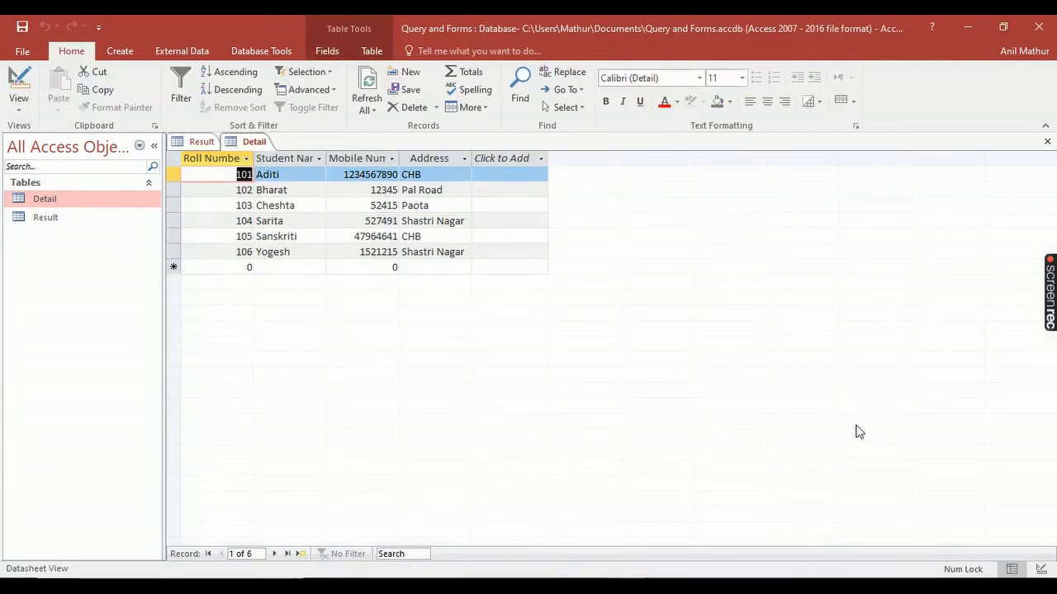
# Step: Create a new query in design view with the Result table as its source
pyautogui.moveTo(1045, 294)
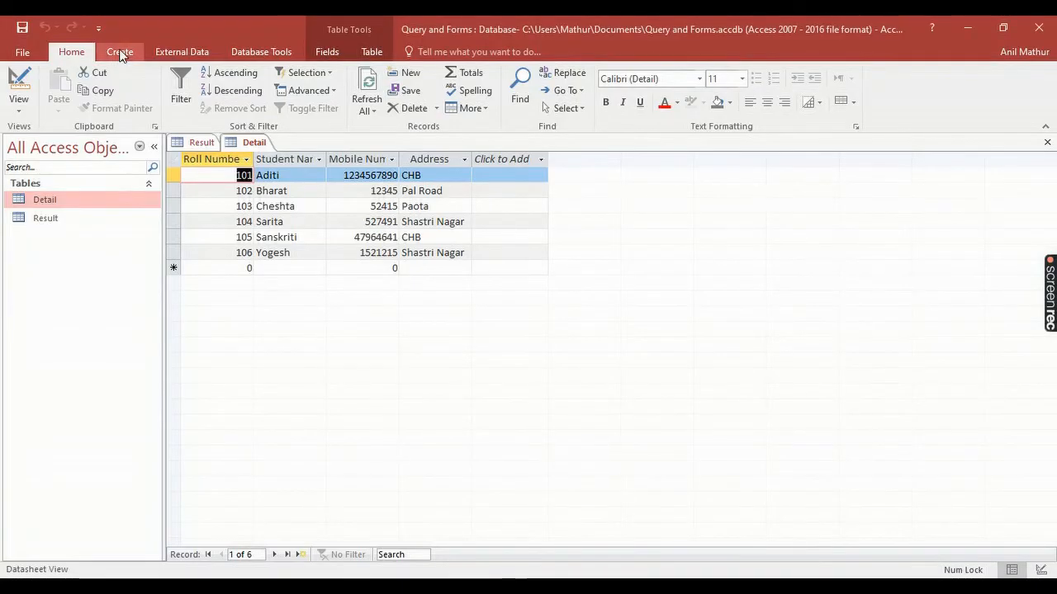
pyautogui.click(133, 52)
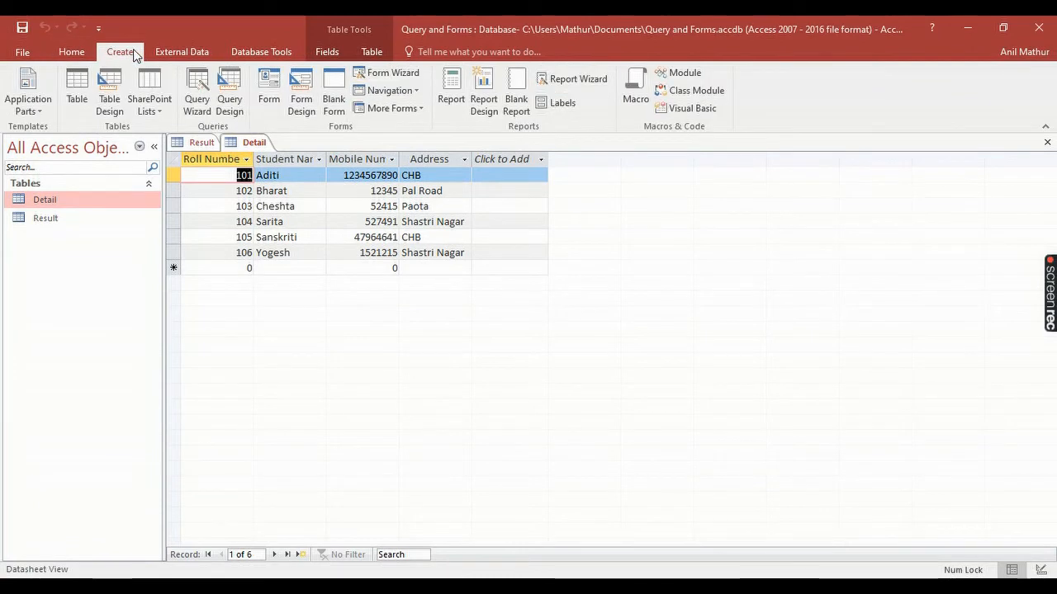
pyautogui.click(228, 113)
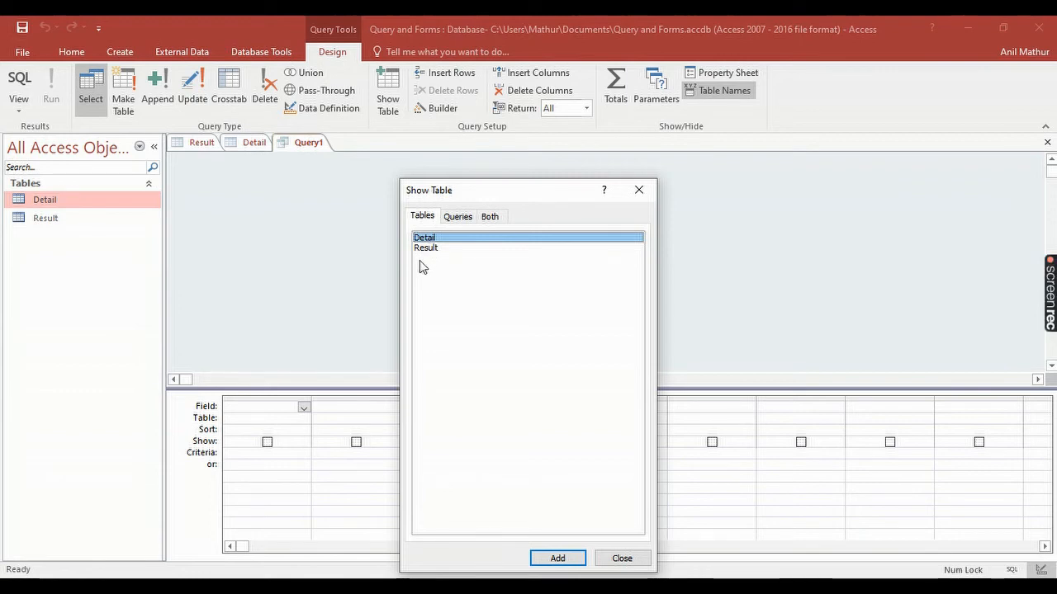
pyautogui.click(435, 249)
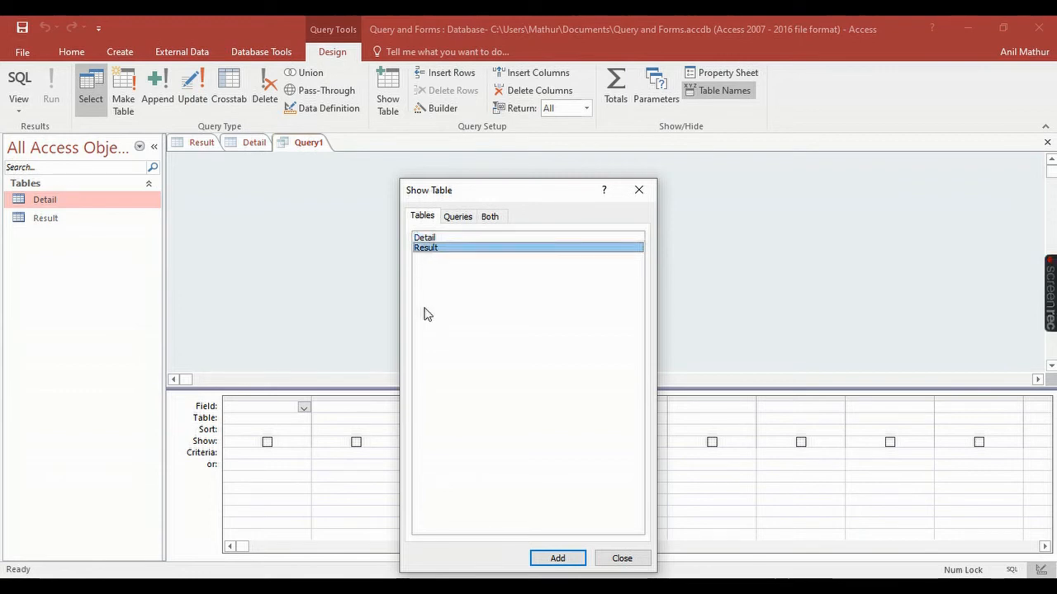
pyautogui.click(557, 560)
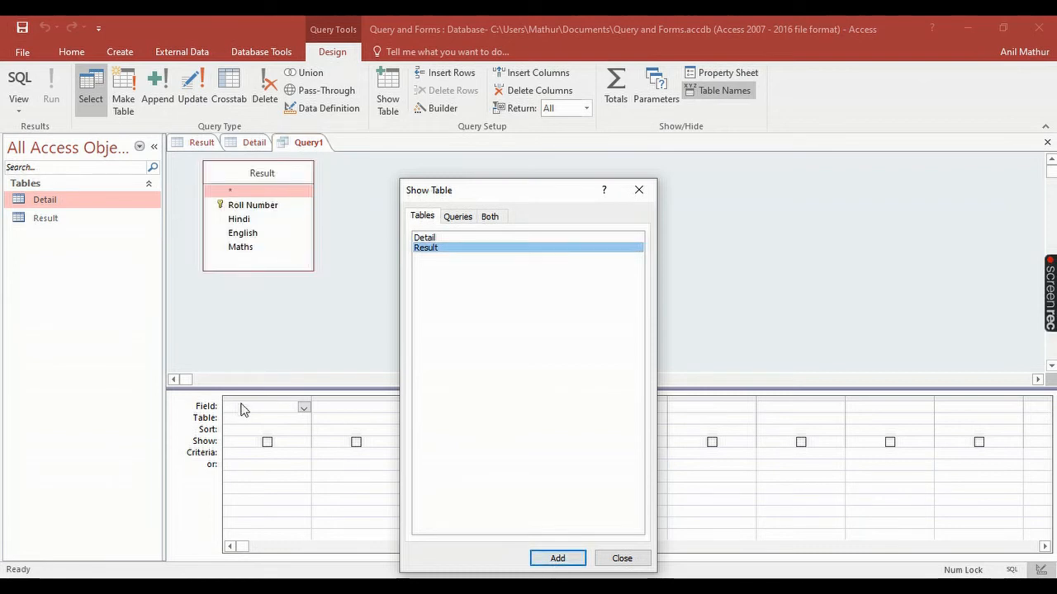
pyautogui.click(623, 559)
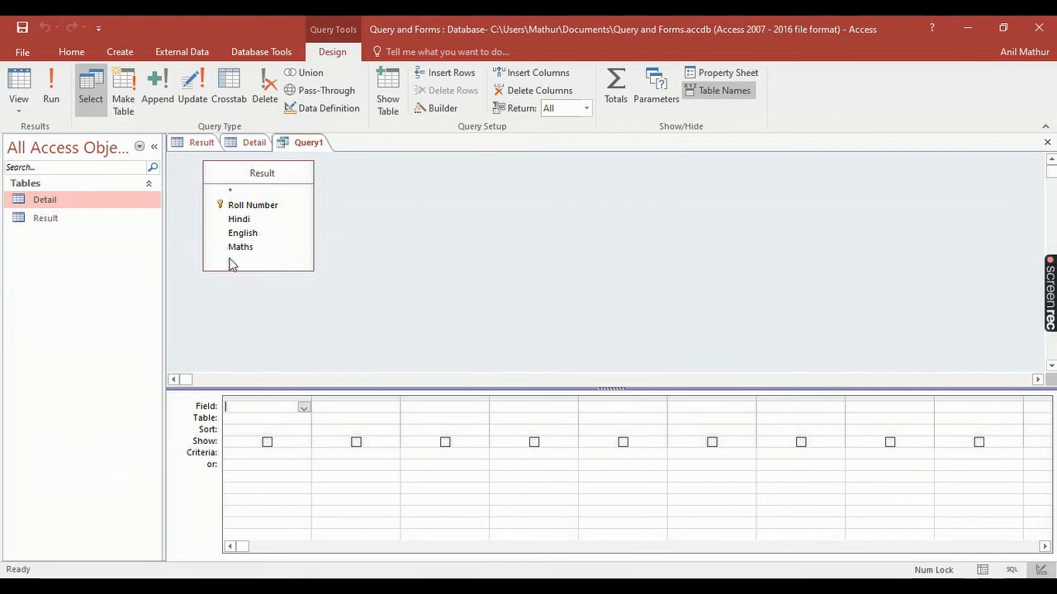
# Step: Set the first query column to Result's Roll Number field and start editing its sort order
pyautogui.click(304, 407)
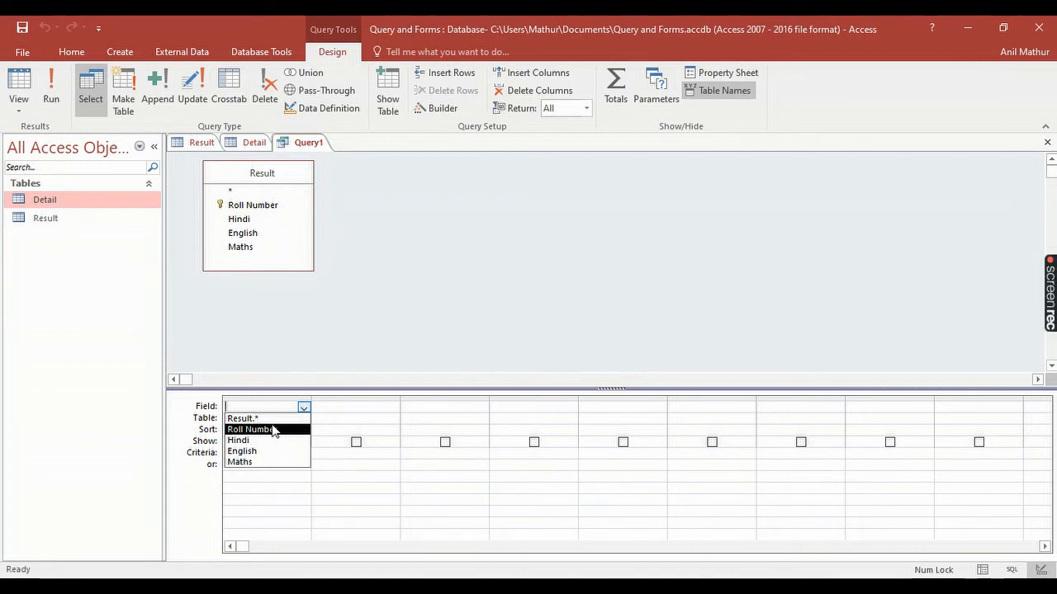
pyautogui.click(273, 430)
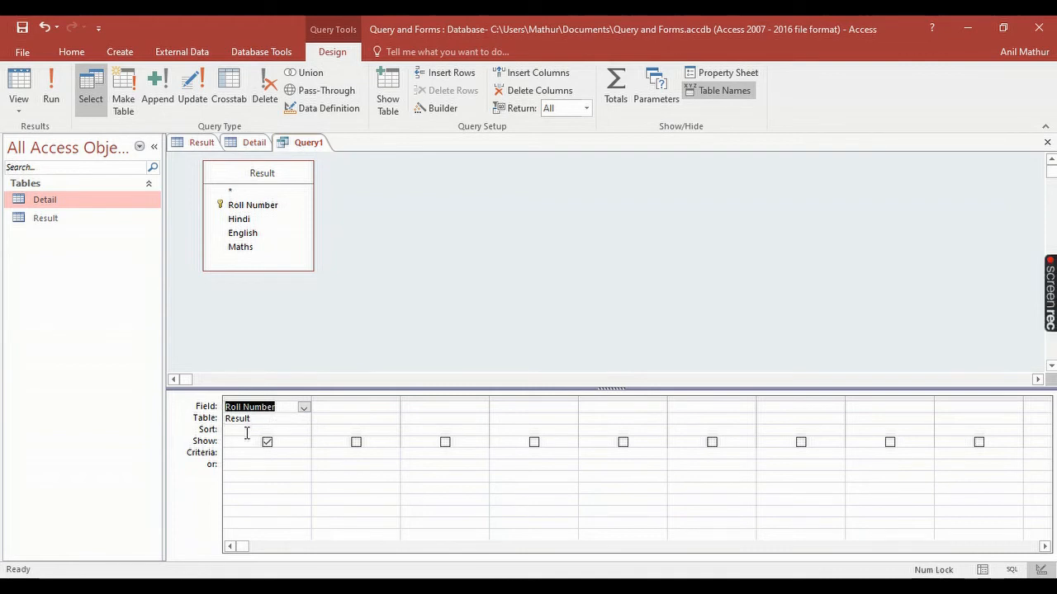
pyautogui.click(246, 430)
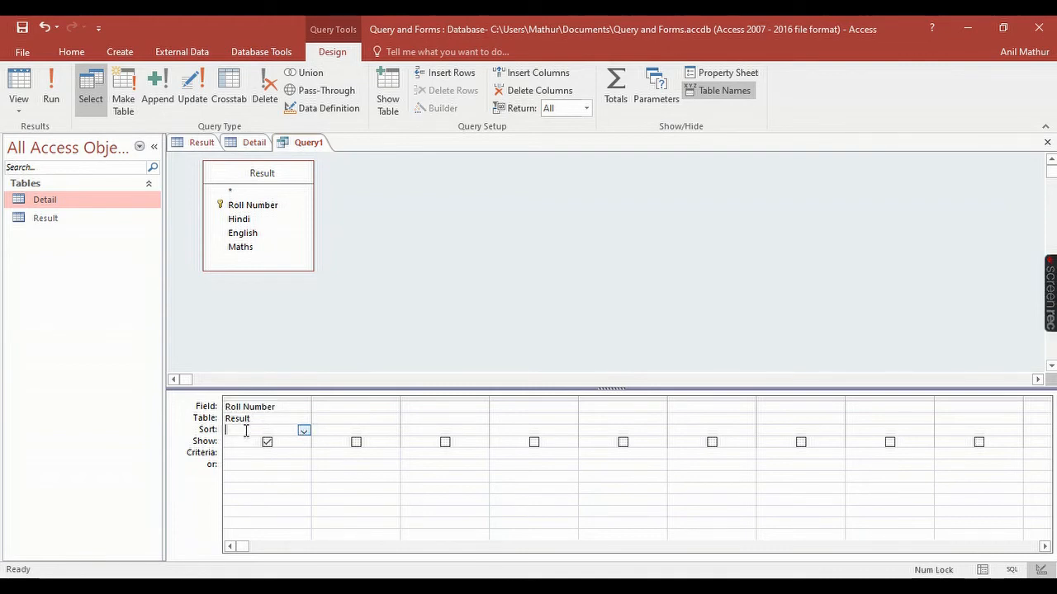